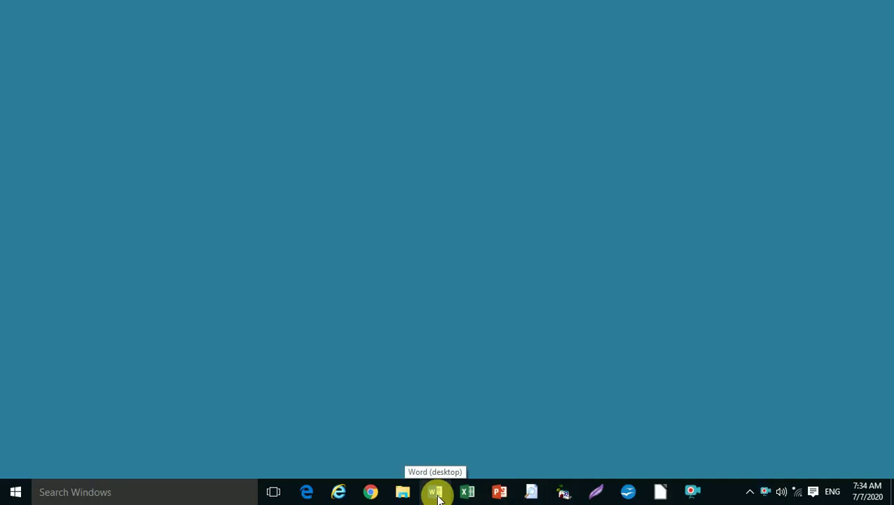
Launch Word from the taskbar and create a new blank document
click(436, 494)
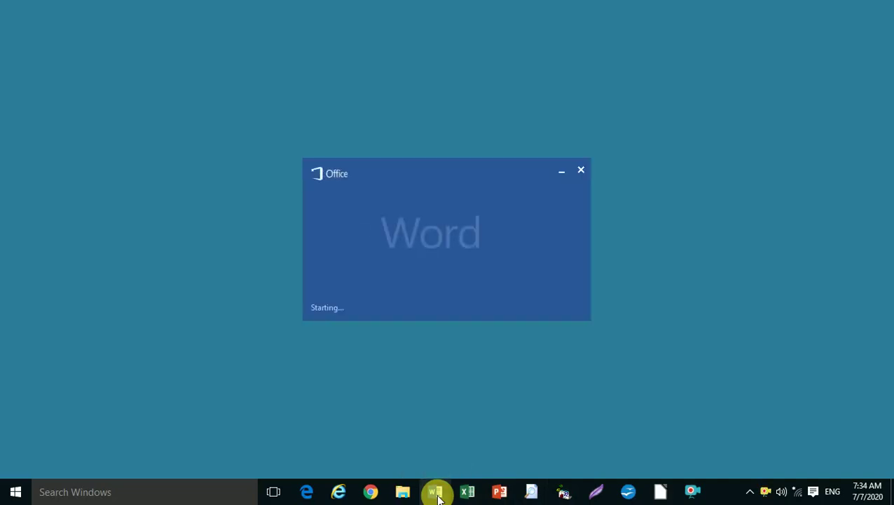
click(324, 175)
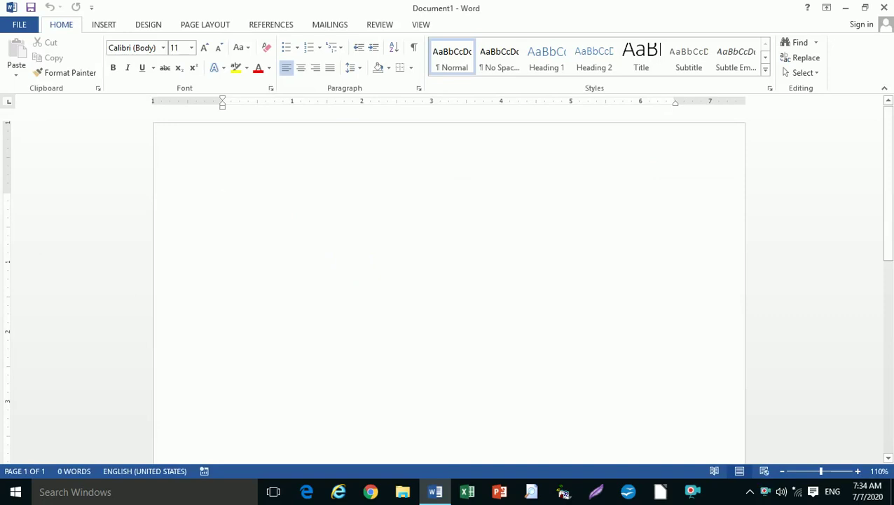
Type the numbered list 1. Lion, 2. Elephant, 3. Donkey, then end the numbering
text(1.)
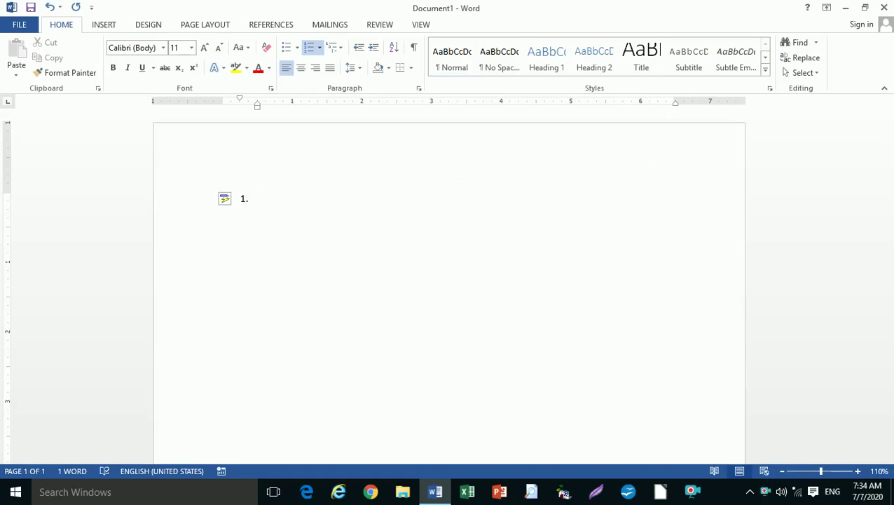
text( Lion)
key(Return)
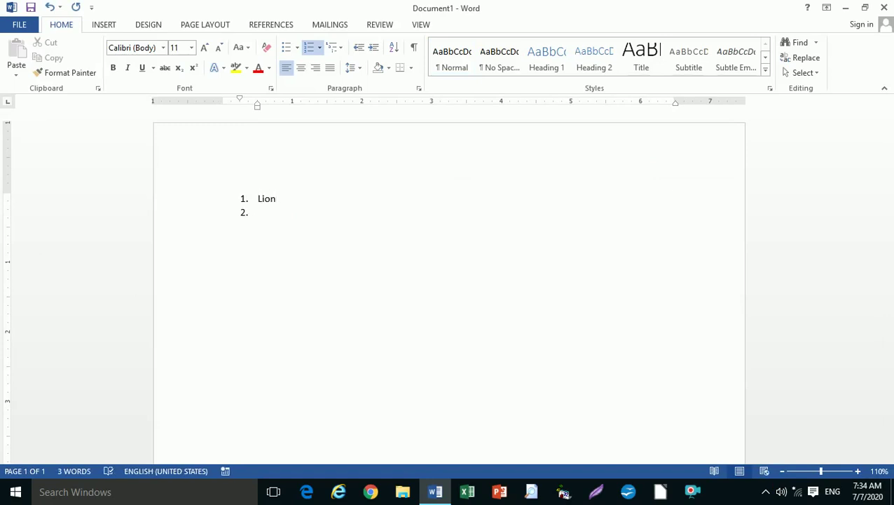
text(Elephant)
key(Return)
text(Donkey)
key(Return)
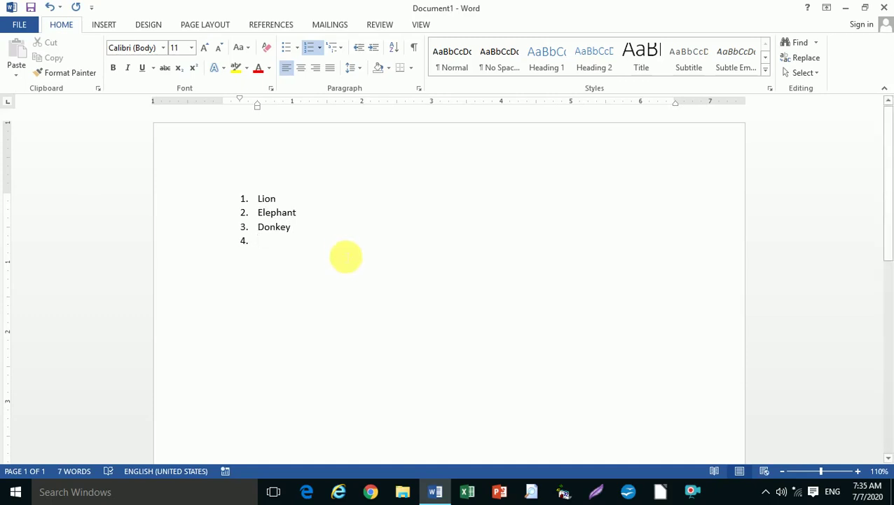
key(BackSpace)
key(BackSpace)
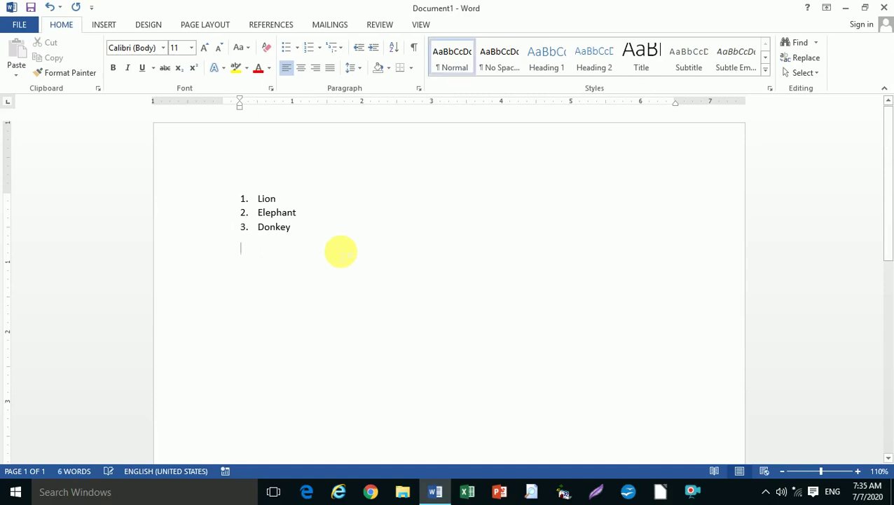
key(BackSpace)
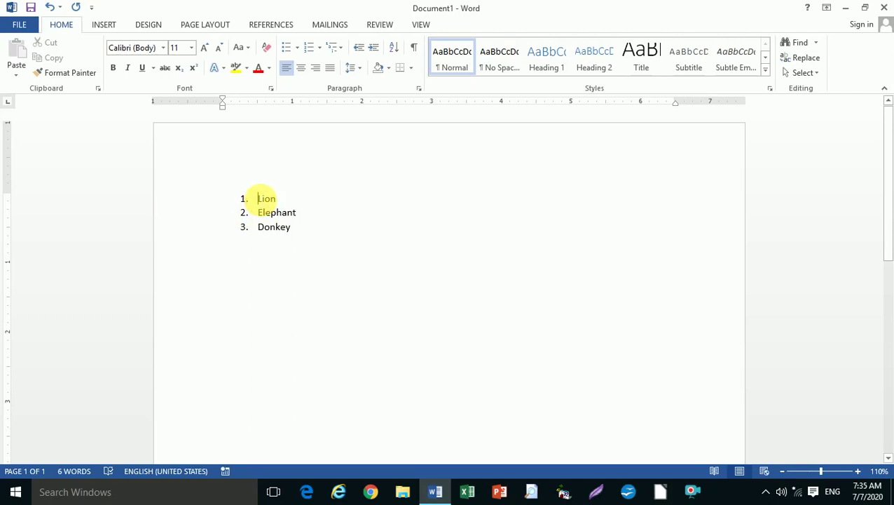
drag(264, 198, 313, 237)
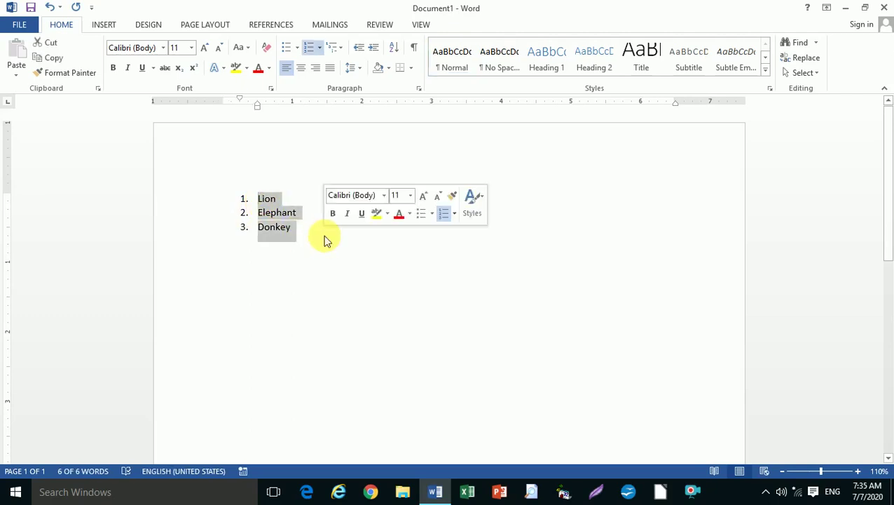
click(319, 47)
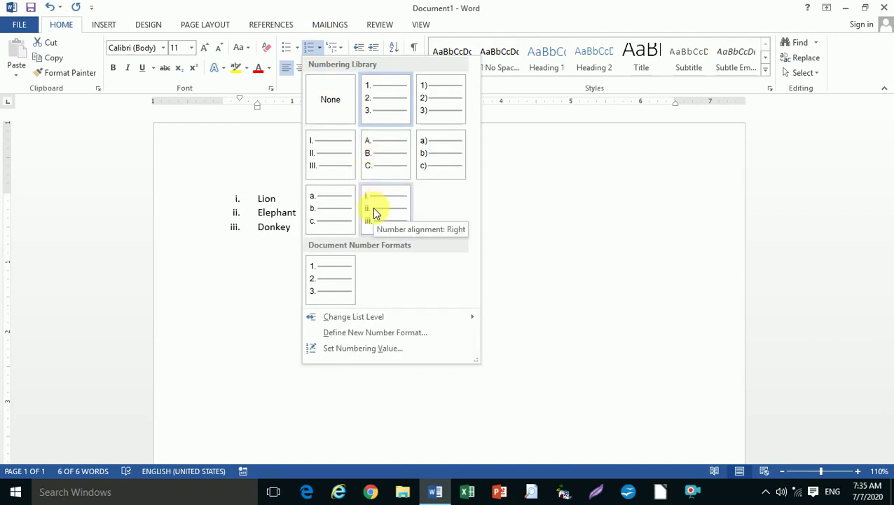
click(373, 159)
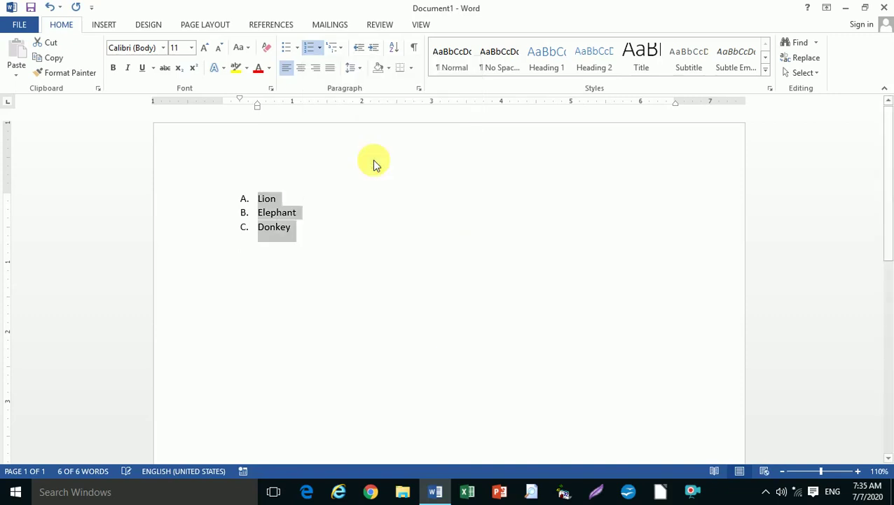
click(320, 49)
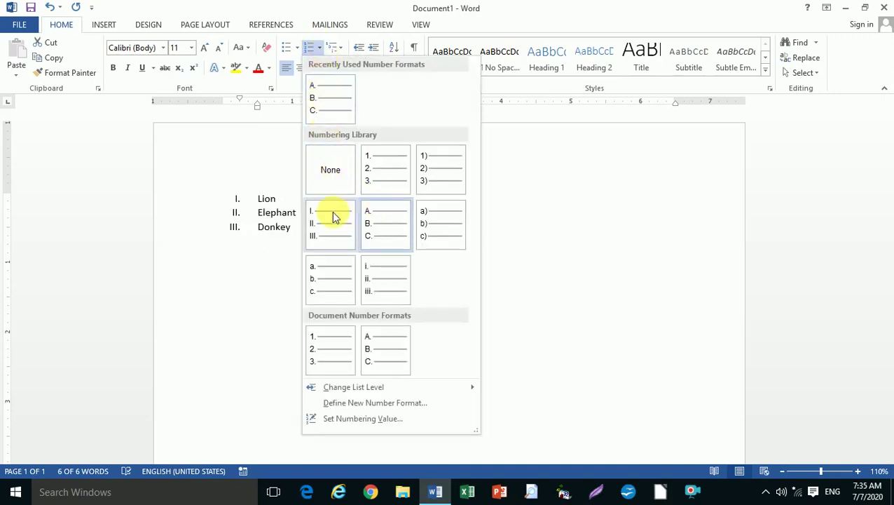
click(373, 166)
click(298, 199)
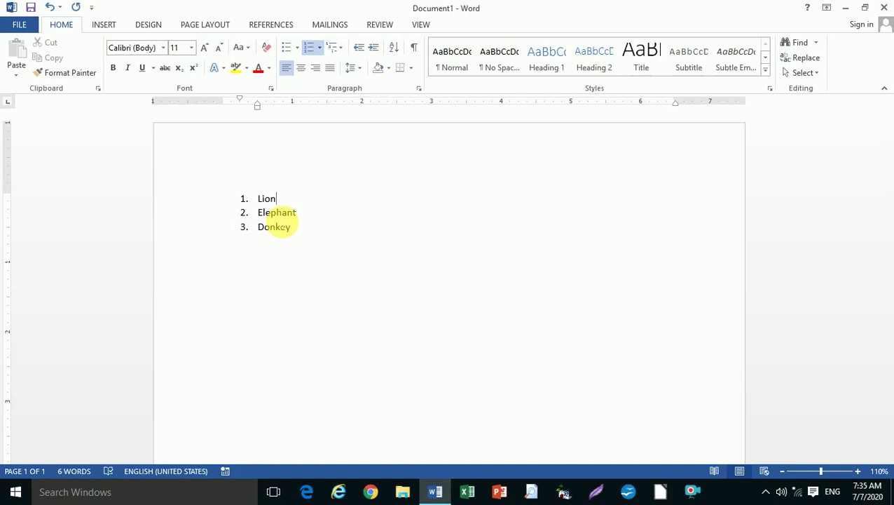
Insert Monkey as item 2 after Lion and end the list below Donkey
key(Return)
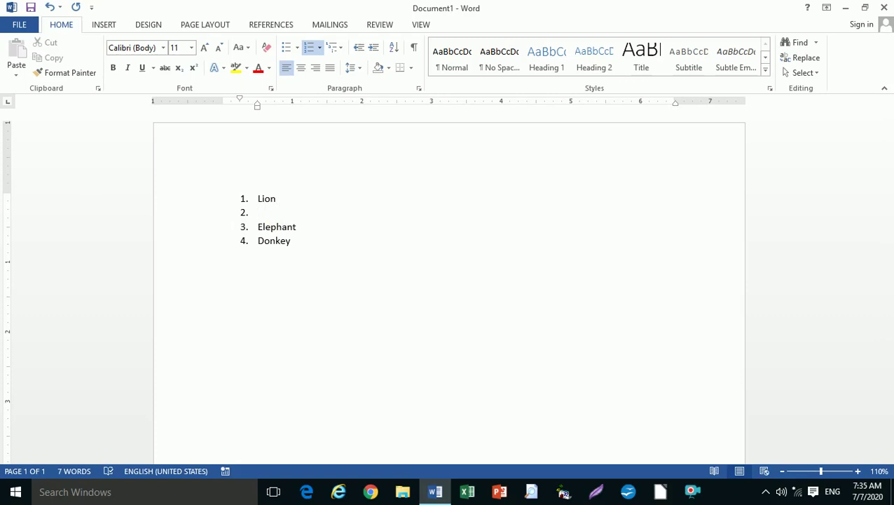
text(Monkey)
key(Down)
key(Down)
key(Return)
key(Return)
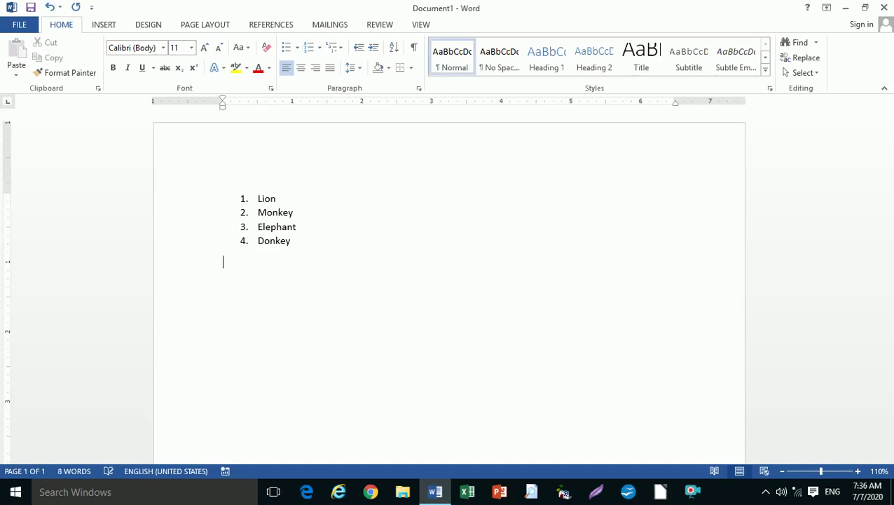
Start a new list with 1. Computer Parts and sub-item a. Input Device
text(1.)
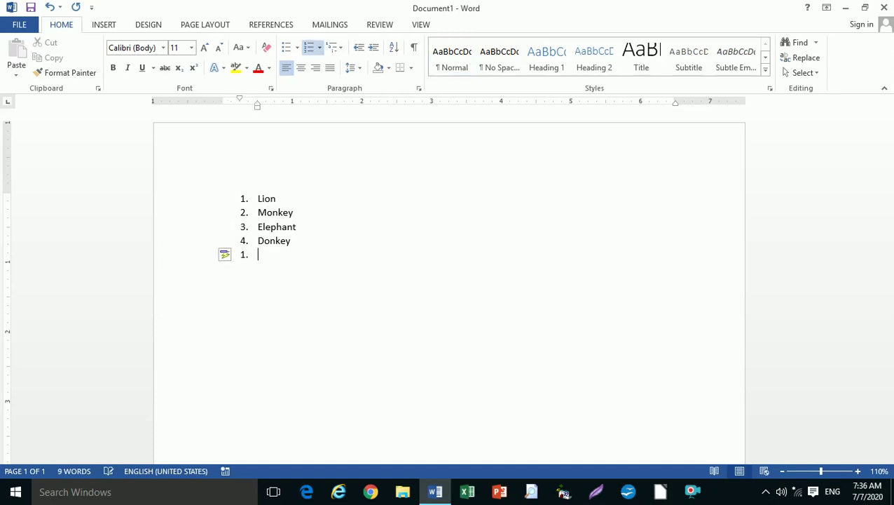
text( Computer Parts)
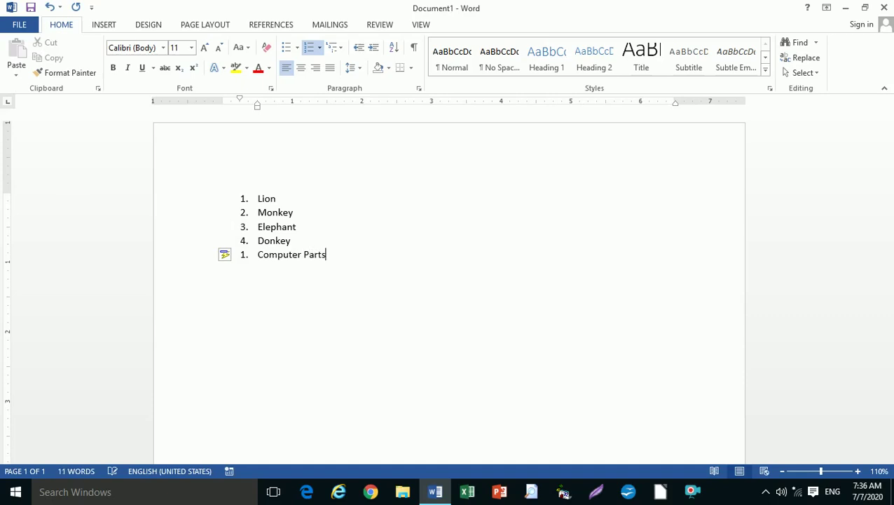
key(Return)
key(Tab)
text(Inpu)
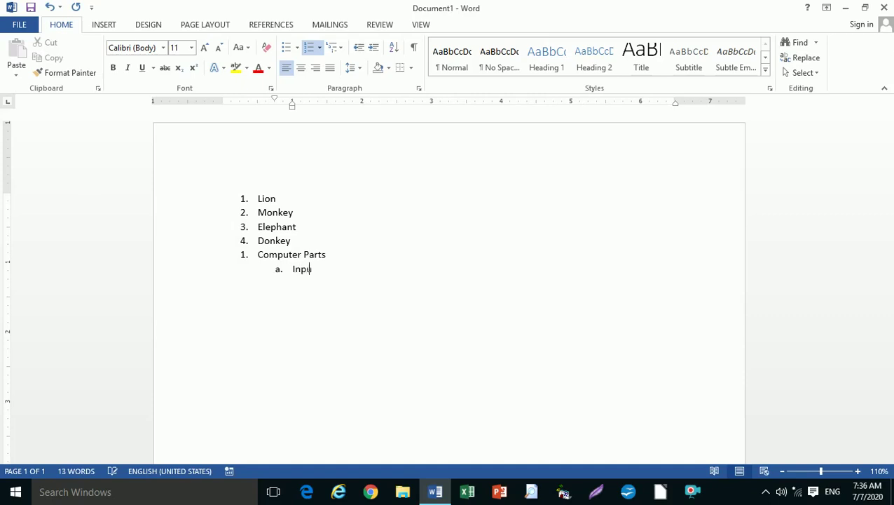
text(t Device)
Add sub-item b. Output Device, then top-level item 2. CPU
key(Return)
text(Output Device)
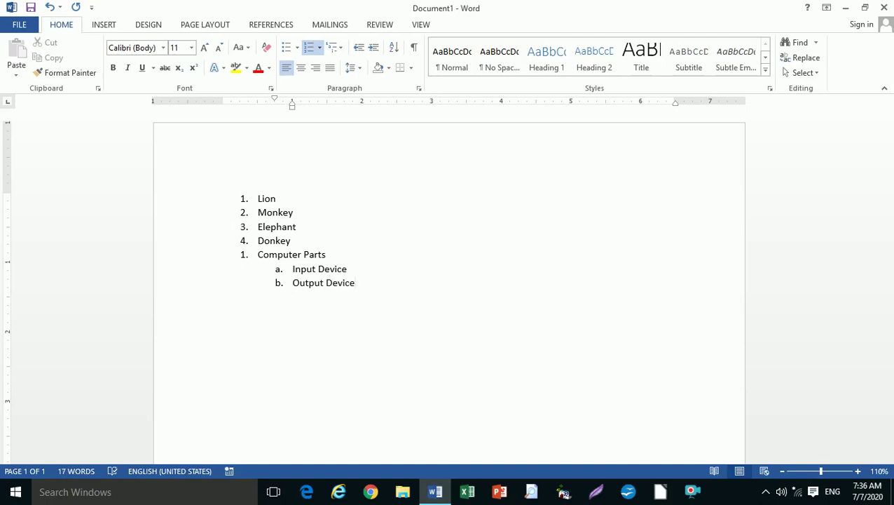
key(Return)
key(shift+Tab)
text(CPU)
Add sub-items ALU, CU and MU under CPU, then end the numbered list
key(Return)
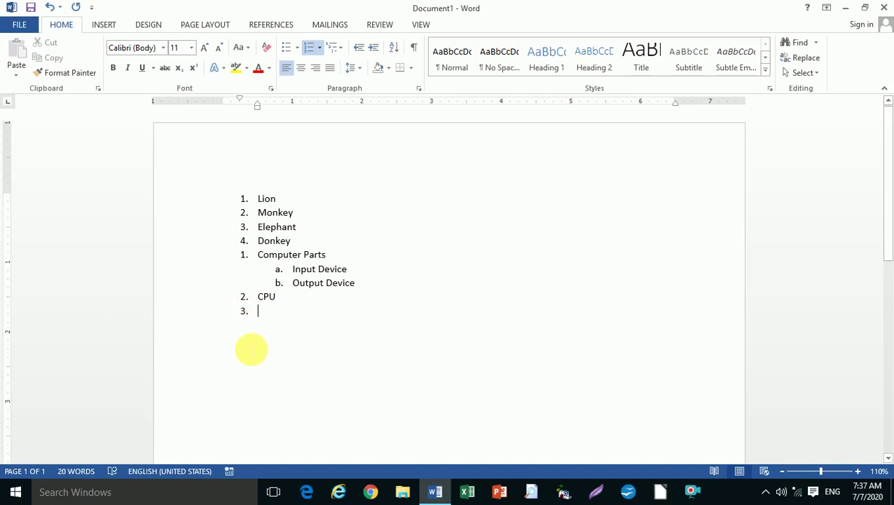
key(Tab)
text(ALU)
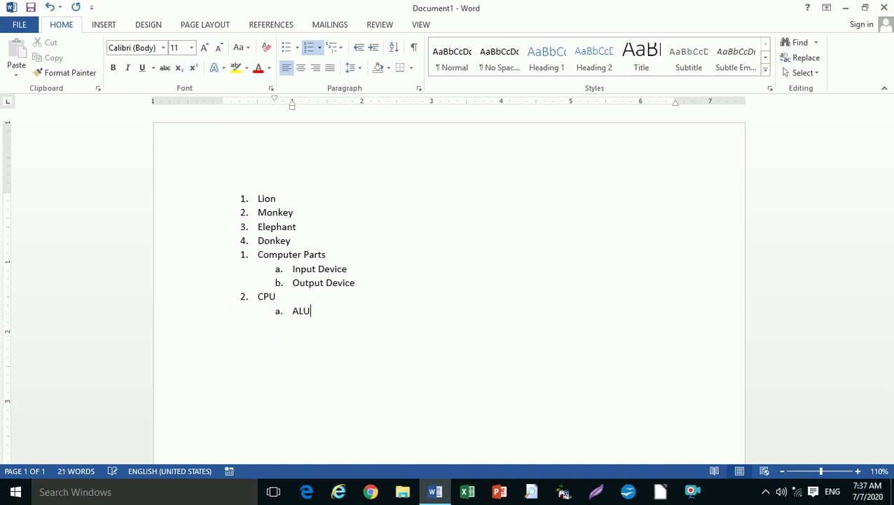
key(Return)
text(CU)
key(Return)
text(MU)
key(Return)
key(shift+Tab)
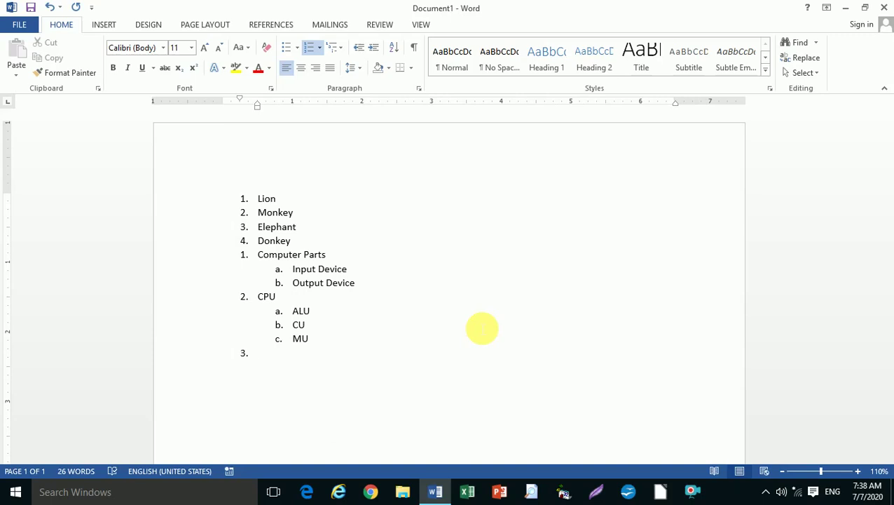
key(Return)
key(Return)
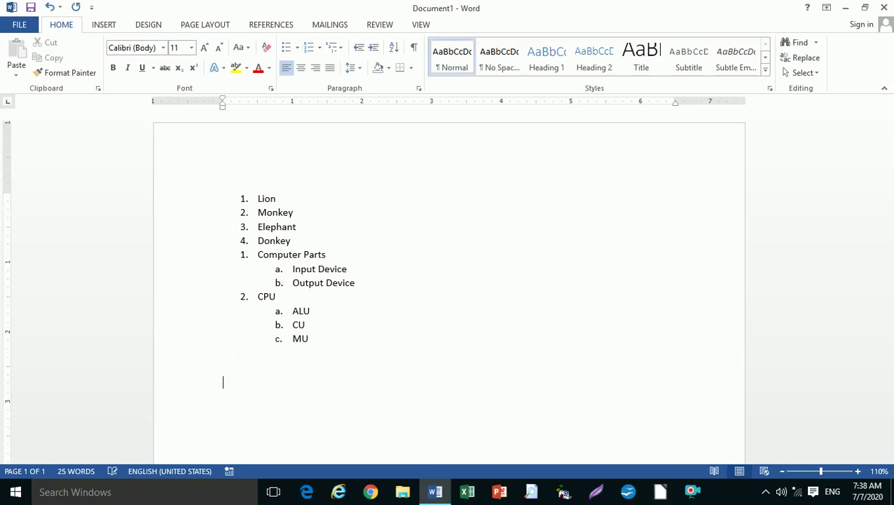
Type the note lines 'UNDO-' and 'Ctrl + Z' below the list
text(UNDO-)
key(Return)
text(Ctrl + Z)
Undo the recent list edits with Ctrl+Z four times, then redo them with Ctrl+Y
key(ctrl+z)
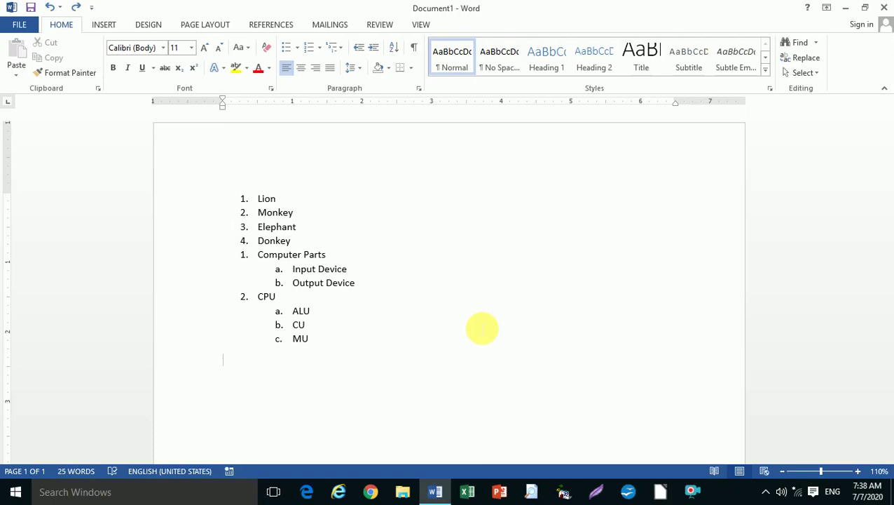
key(ctrl+z)
key(ctrl+z)
key(ctrl+z)
key(ctrl+z)
key(ctrl+z)
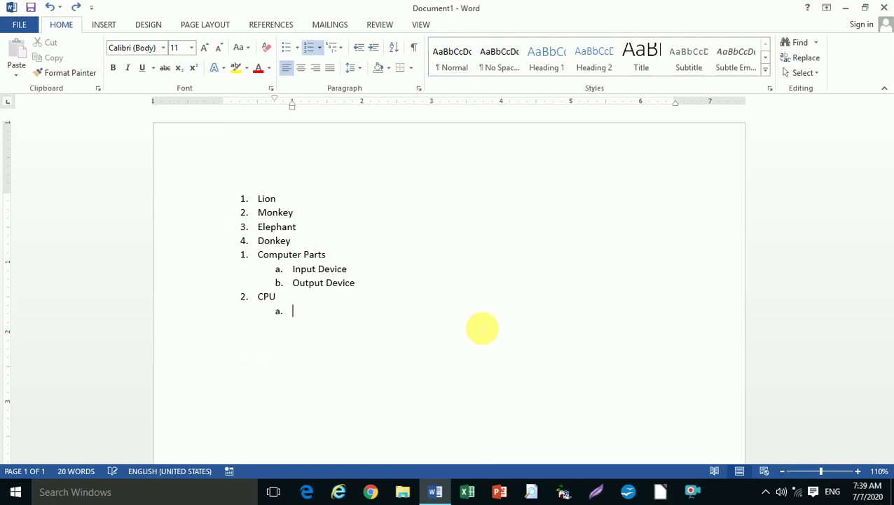
key(ctrl+z)
key(ctrl+z)
key(ctrl+z)
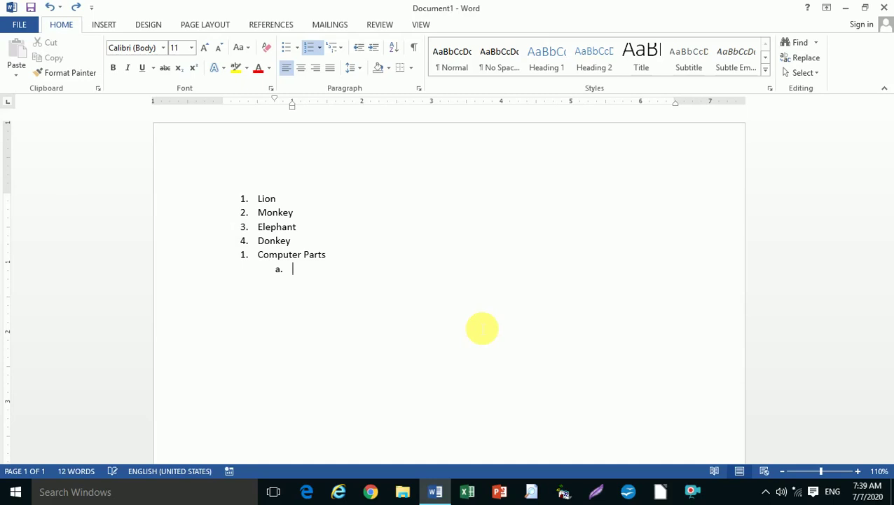
key(ctrl+z)
key(ctrl+z)
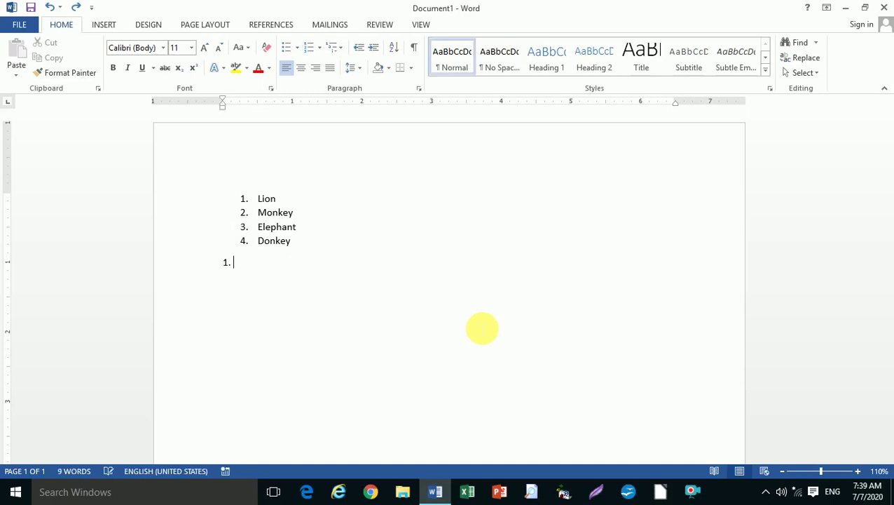
key(ctrl+y)
key(ctrl+y)
key(ctrl+y)
key(ctrl+y)
key(ctrl+y)
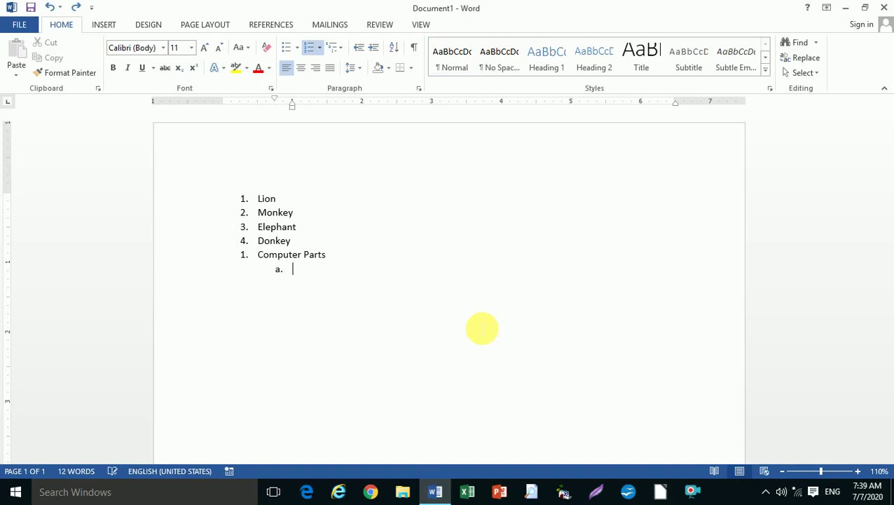
key(ctrl+y)
key(ctrl+y)
key(ctrl+y)
key(ctrl+y)
key(ctrl+y)
key(ctrl+y)
key(ctrl+y)
key(ctrl+y)
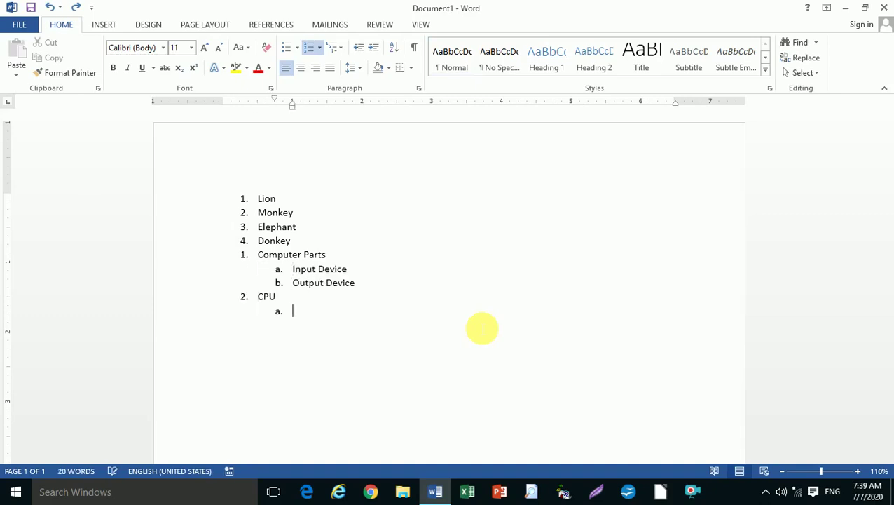
key(ctrl+y)
key(ctrl+y)
key(ctrl+y)
key(ctrl+y)
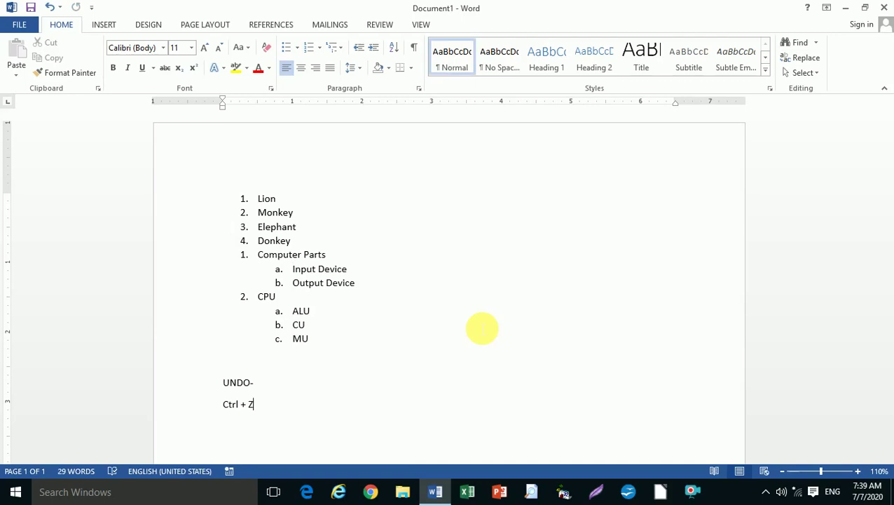
Redo the final line break and type the note line 'REDO : Ctrl+Y'
key(ctrl+y)
text(R)
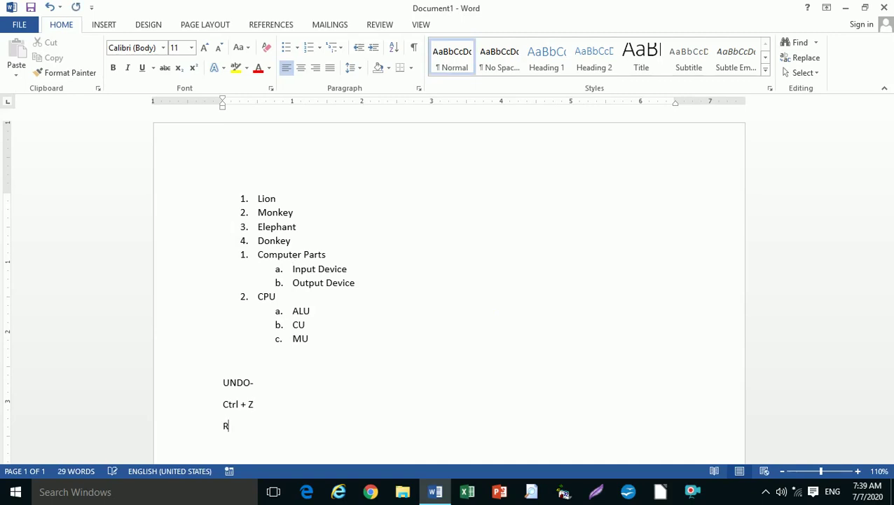
text(EDO : Ctrl+Y / F)
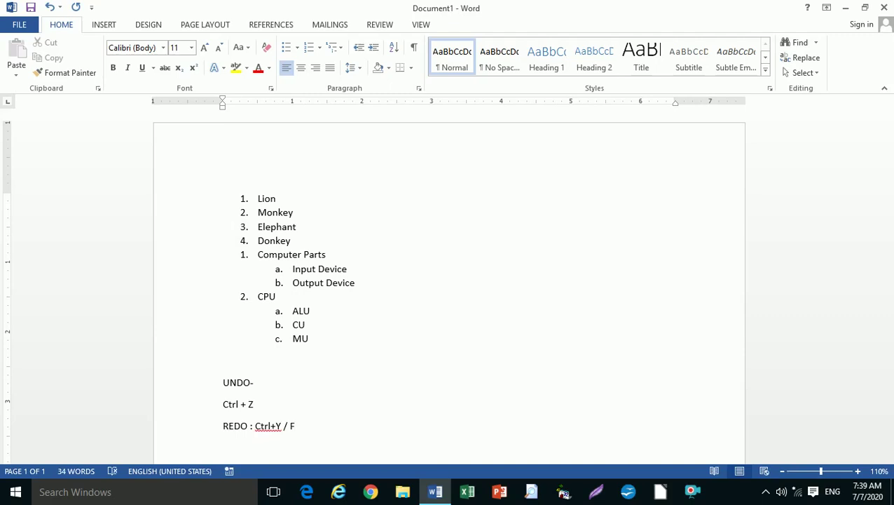
text(2)
key(BackSpace)
text(4)
key(BackSpace)
key(BackSpace)
key(BackSpace)
key(BackSpace)
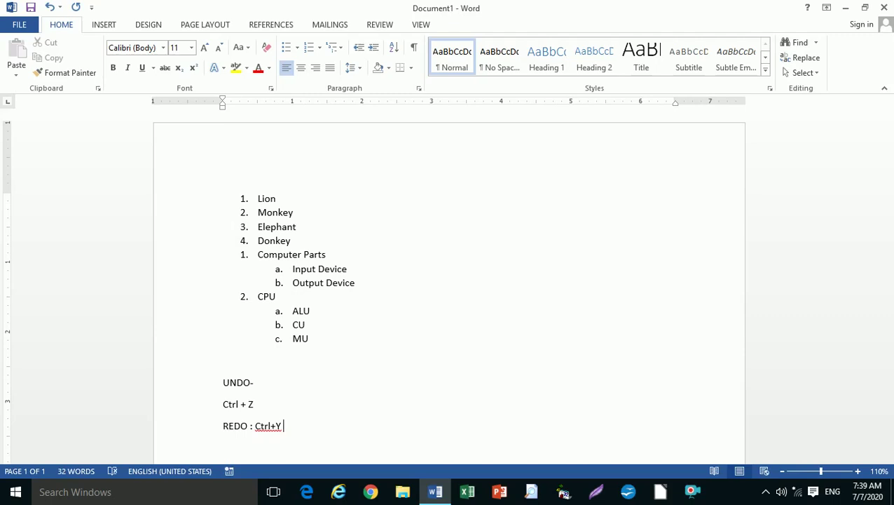